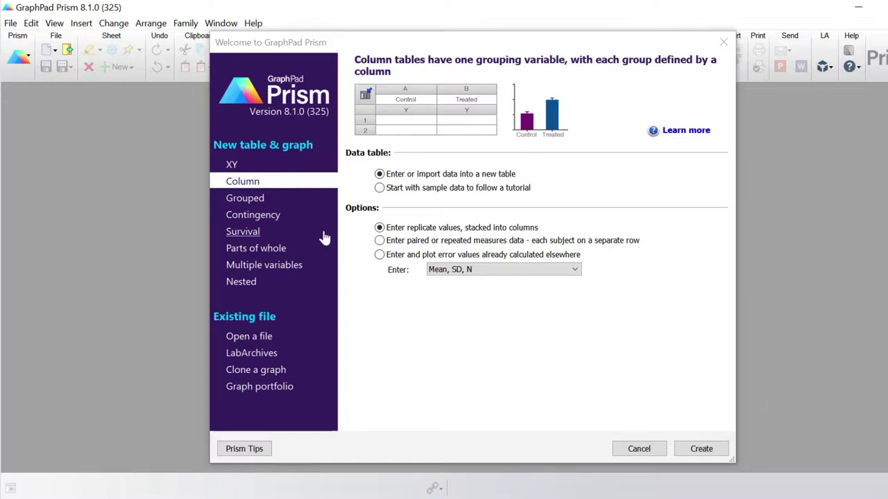
# Create a Column table from the Frequency distribution sample data set and minimize its tutorial note
pyautogui.click(265, 186)
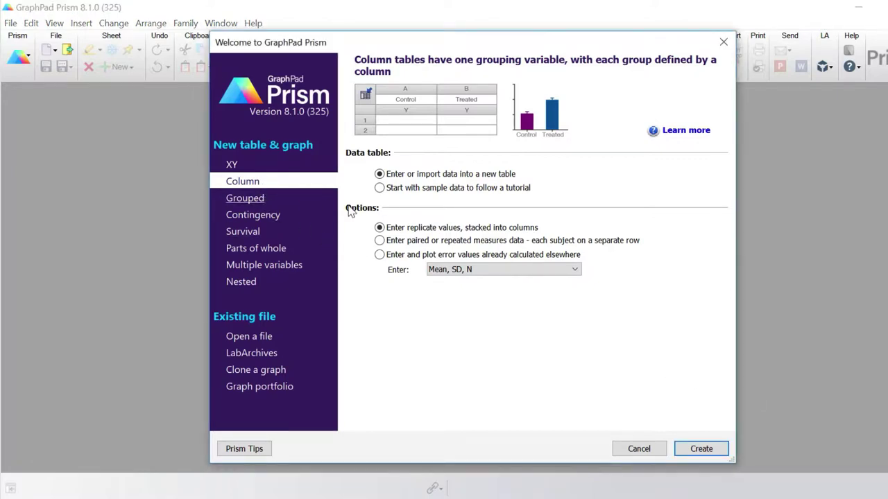
pyautogui.click(428, 191)
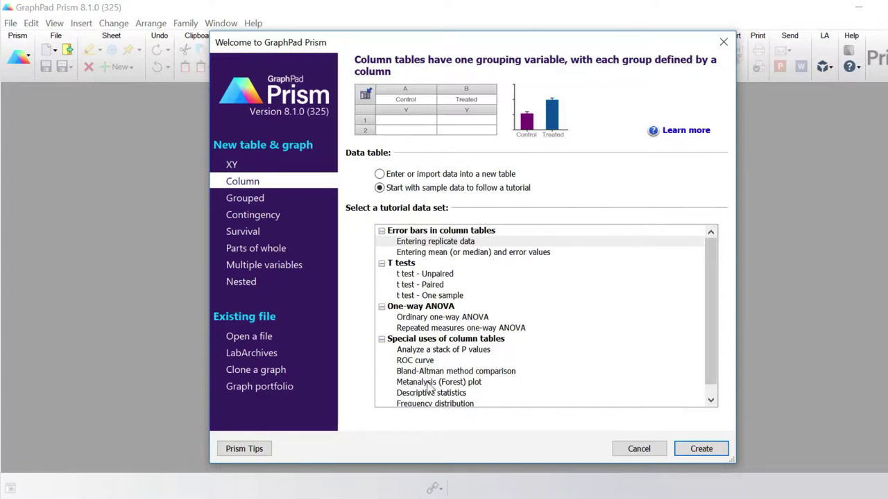
pyautogui.click(426, 405)
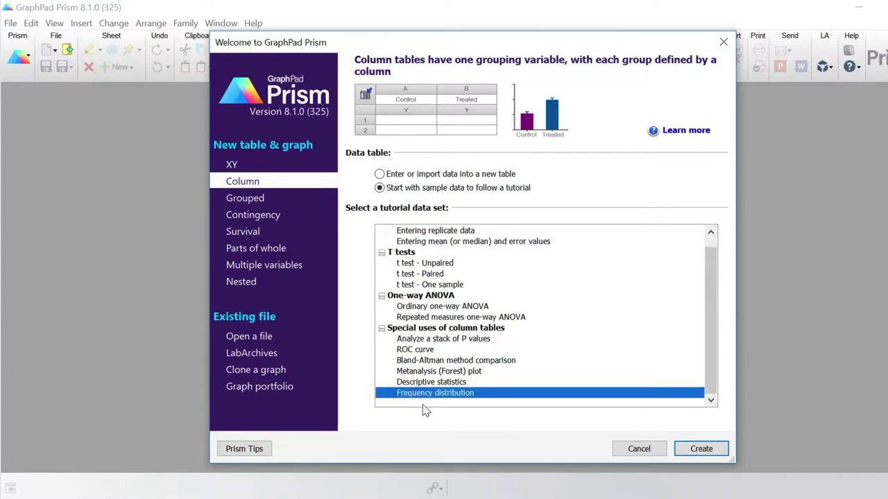
pyautogui.click(701, 449)
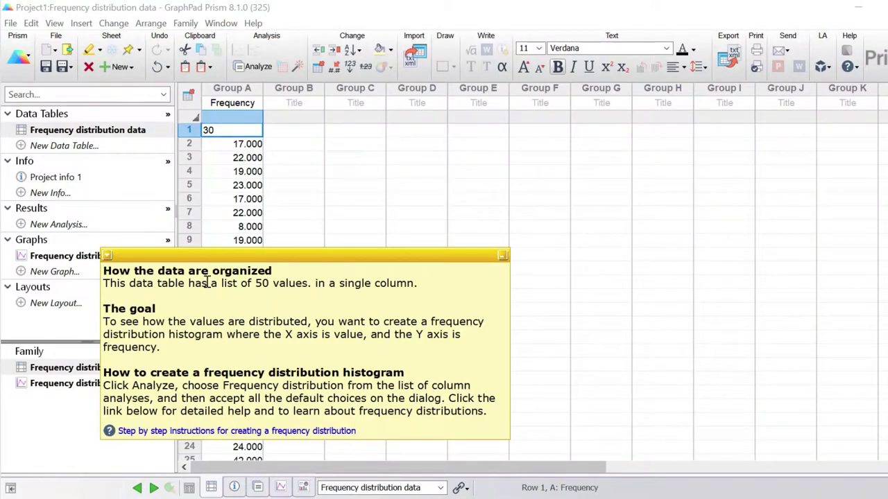
pyautogui.rightClick(108, 258)
pyautogui.click(118, 271)
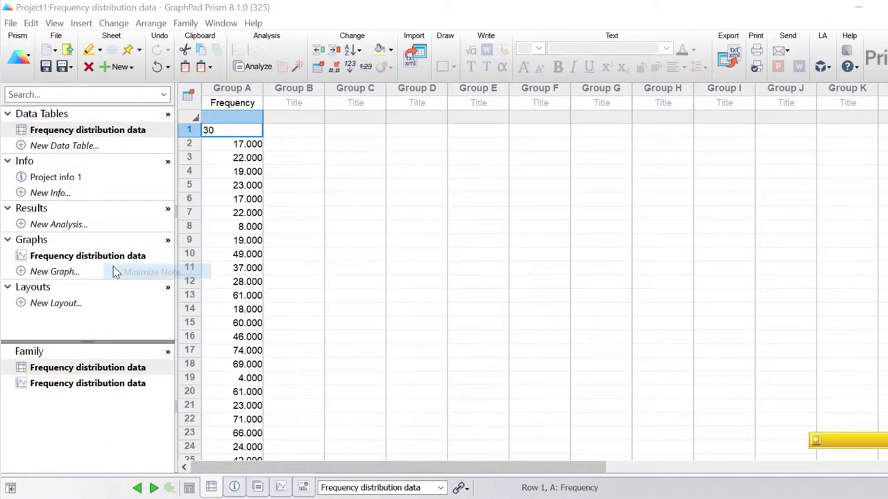
# Rename the Group A column title to Ages
pyautogui.click(293, 199)
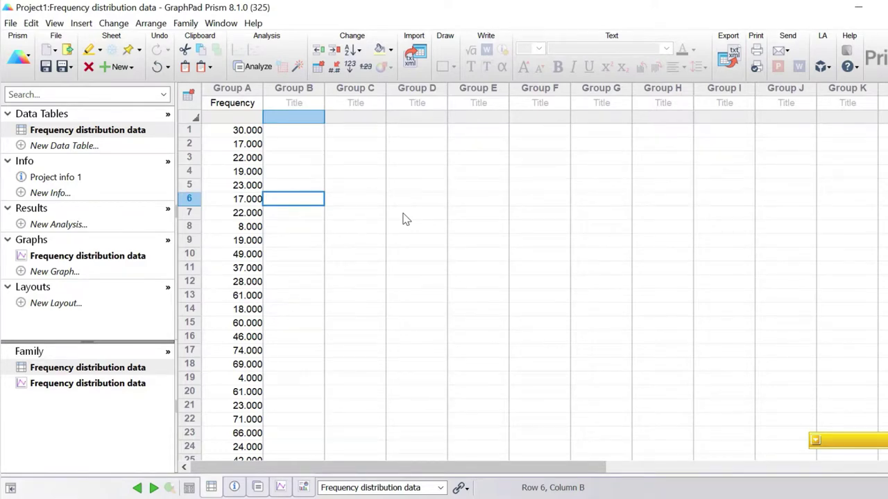
pyautogui.doubleClick(255, 105)
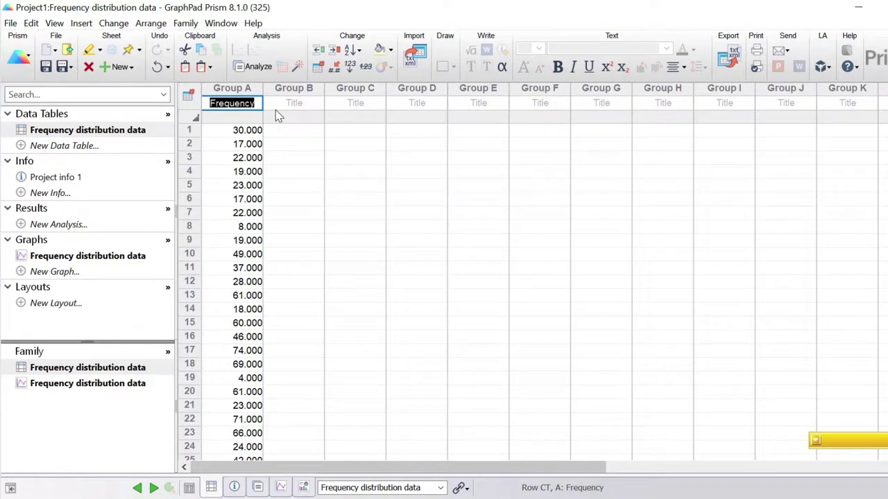
pyautogui.write('Ages')
pyautogui.press('Return')
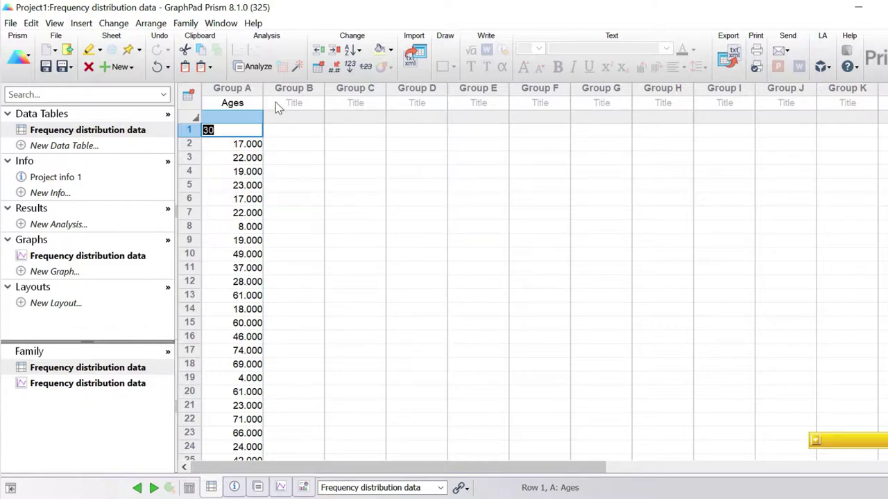
# Start a Frequency distribution column analysis on the Ages data set
pyautogui.click(258, 67)
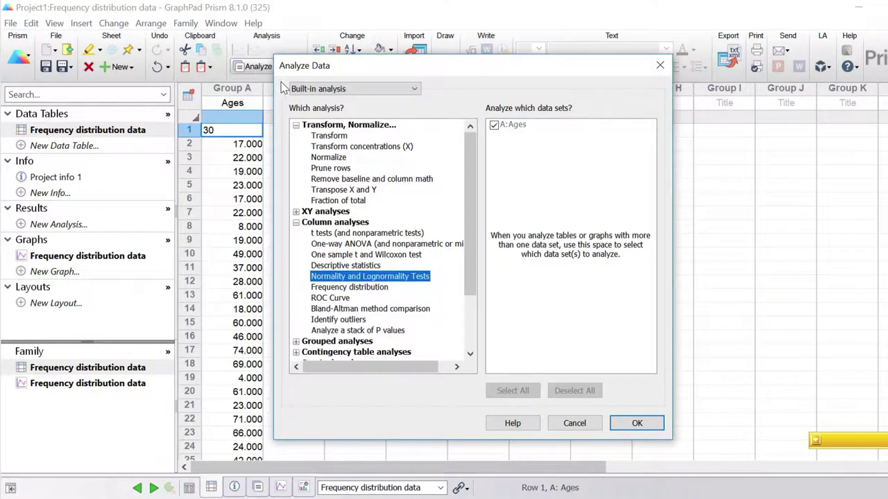
pyautogui.click(365, 289)
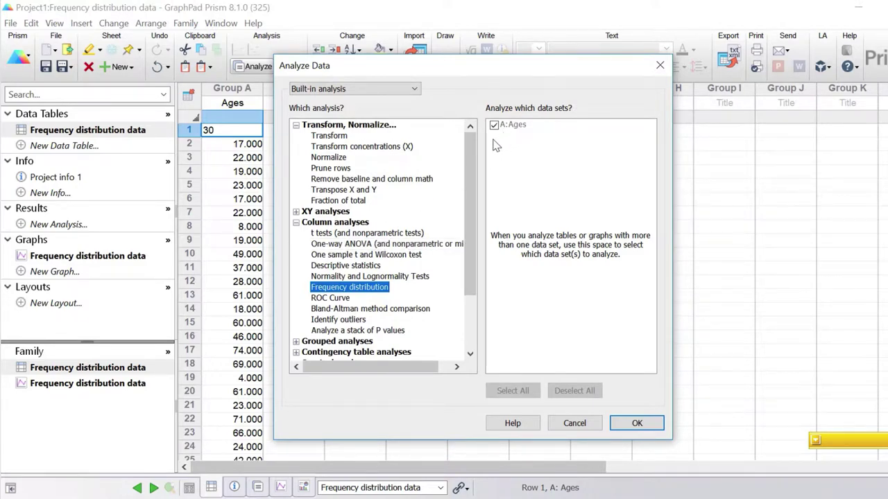
pyautogui.click(632, 423)
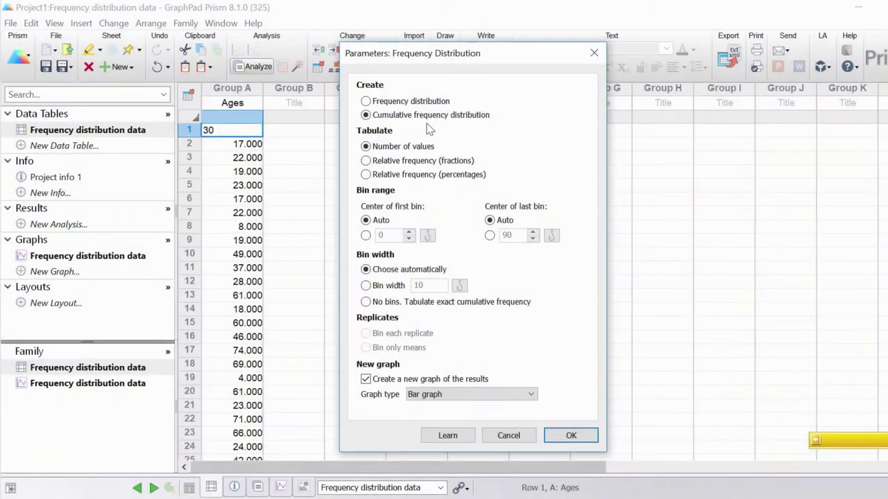
# Tabulate relative frequency as percentages and set the center of the first bin to 5 and of the last bin to 95
pyautogui.click(473, 164)
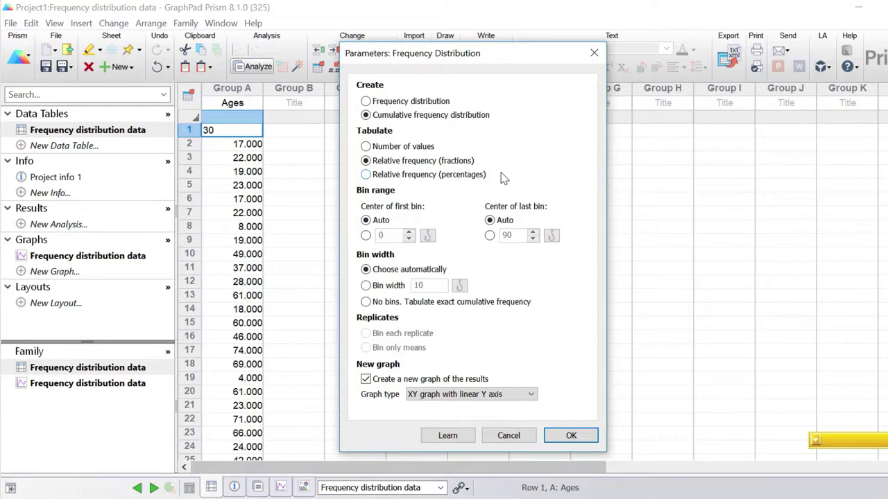
pyautogui.click(488, 181)
pyautogui.click(366, 236)
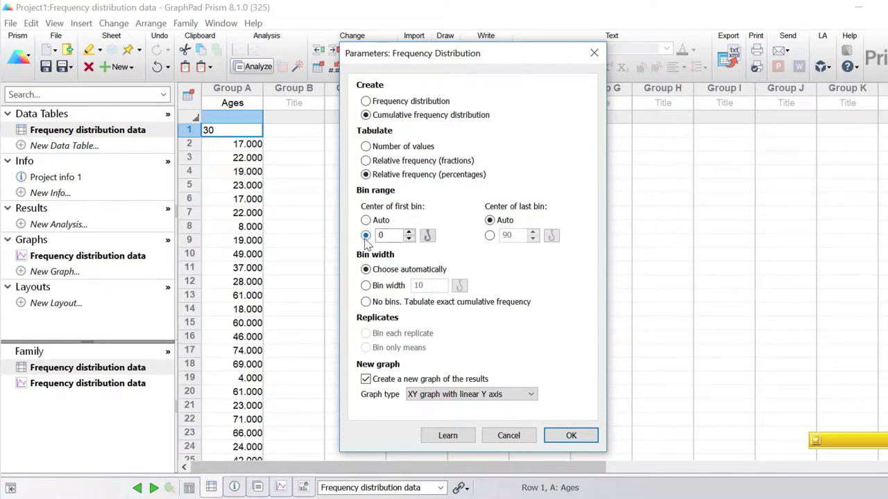
pyautogui.doubleClick(380, 235)
pyautogui.write('5')
pyautogui.click(489, 235)
pyautogui.doubleClick(508, 235)
pyautogui.write('95')
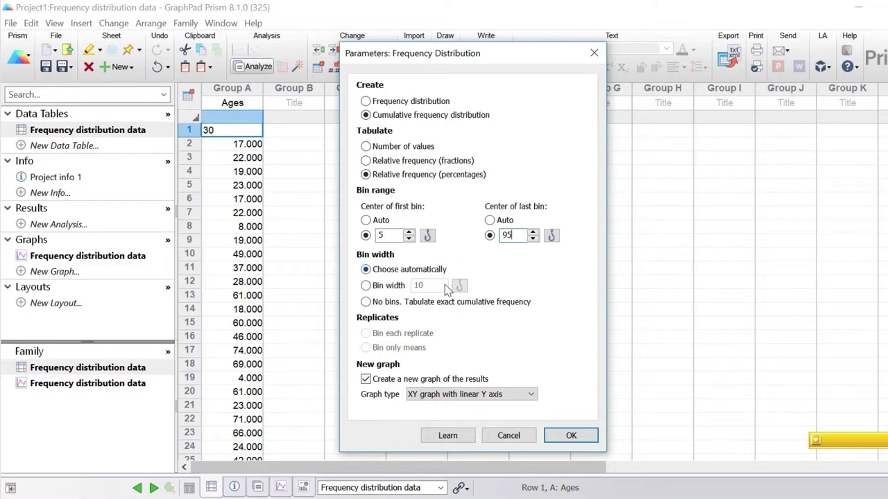
# Try a manual bin width and the option without bins that tabulates exact cumulative frequency
pyautogui.click(400, 288)
pyautogui.moveTo(429, 287); pyautogui.dragTo(400, 286)
pyautogui.click(433, 304)
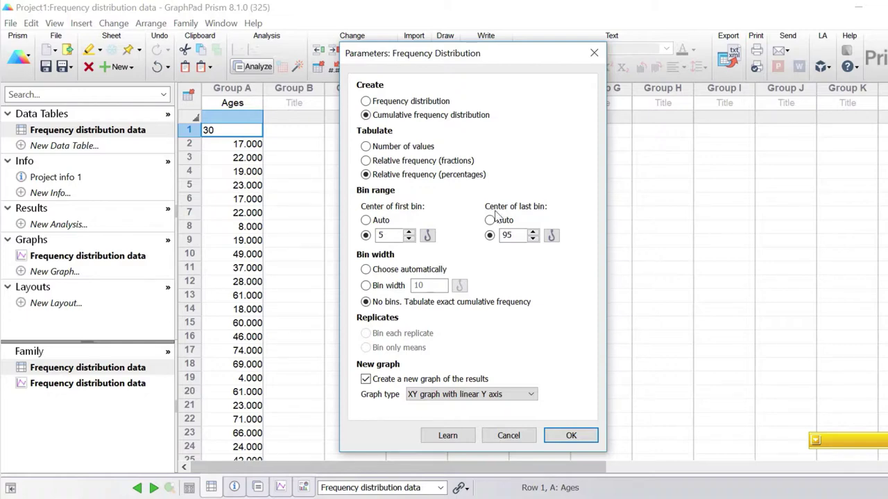
# Set the analysis to a non-cumulative frequency distribution tabulating the number of values, with automatically chosen bin width
pyautogui.click(393, 103)
pyautogui.click(387, 154)
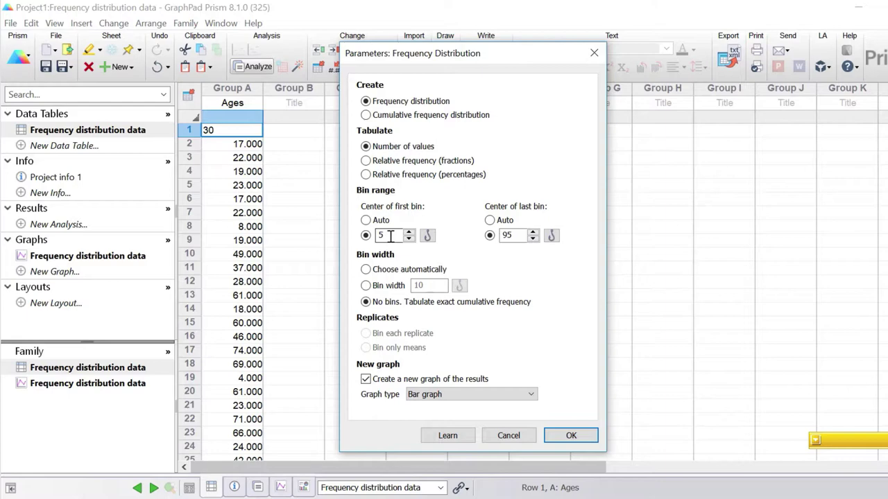
pyautogui.click(510, 237)
pyautogui.click(422, 272)
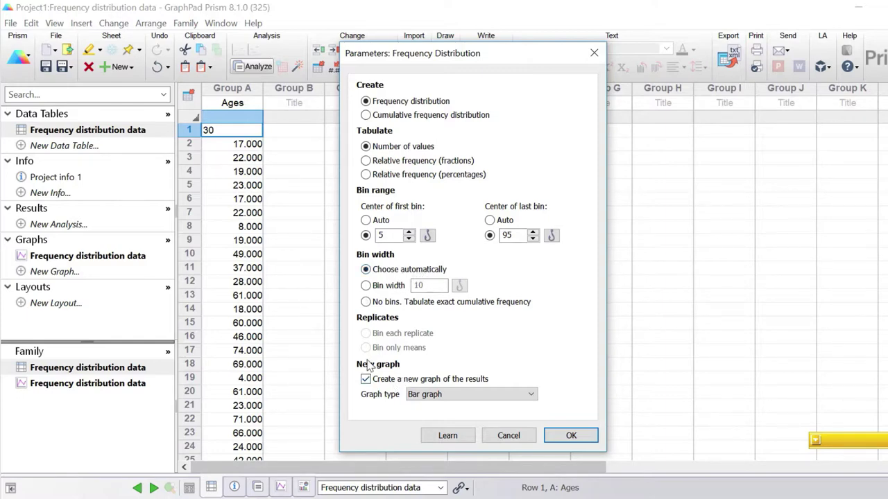
# Try the XY points and XY histogram spikes graph types and return the new graph to Bar graph
pyautogui.click(462, 397)
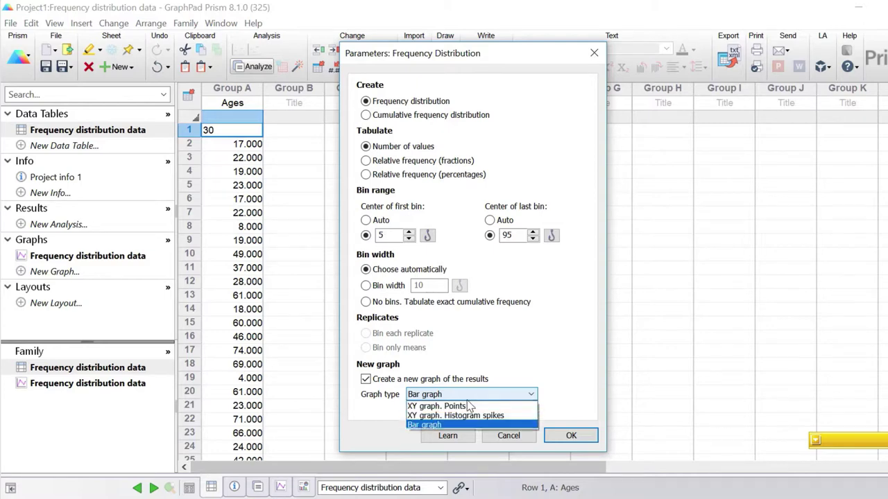
pyautogui.press('Return')
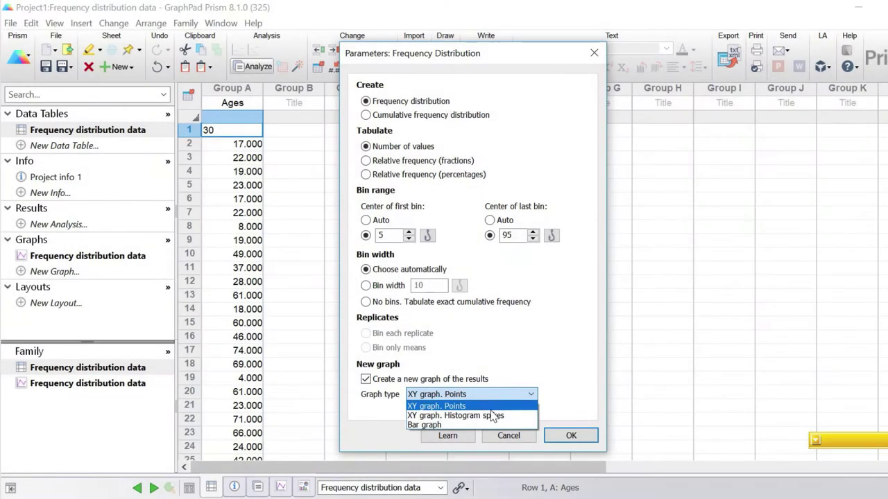
pyautogui.click(492, 415)
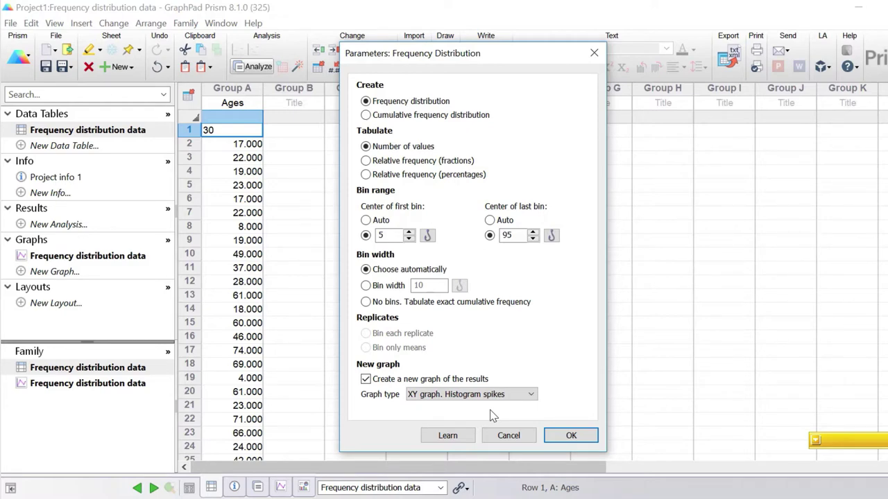
pyautogui.click(515, 395)
pyautogui.click(504, 419)
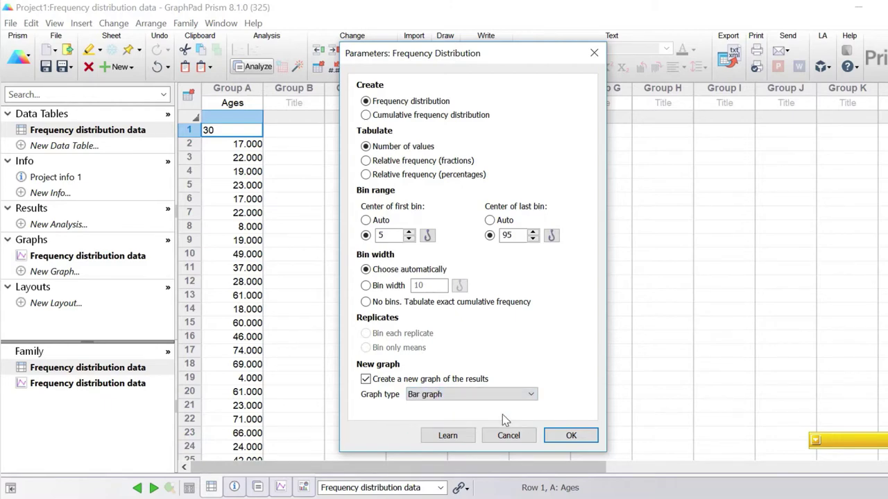
# Open the online Statistics Guide page on frequency distribution and read its explanation of the analysis options
pyautogui.click(460, 438)
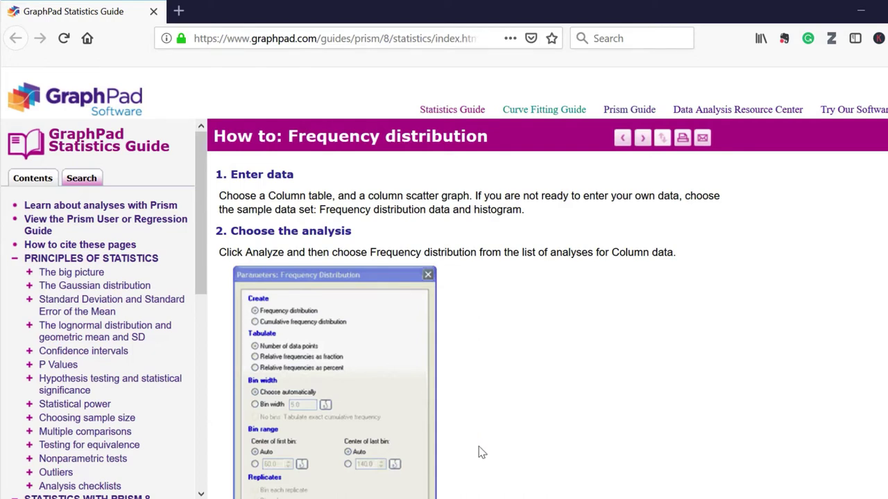
pyautogui.scroll(-4, 478, 452)
pyautogui.scroll(-4, 486, 459)
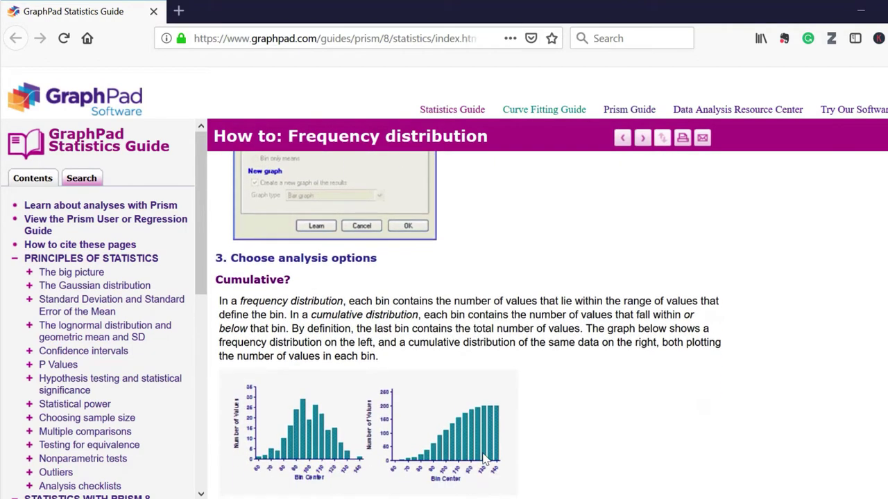
pyautogui.scroll(-4, 484, 454)
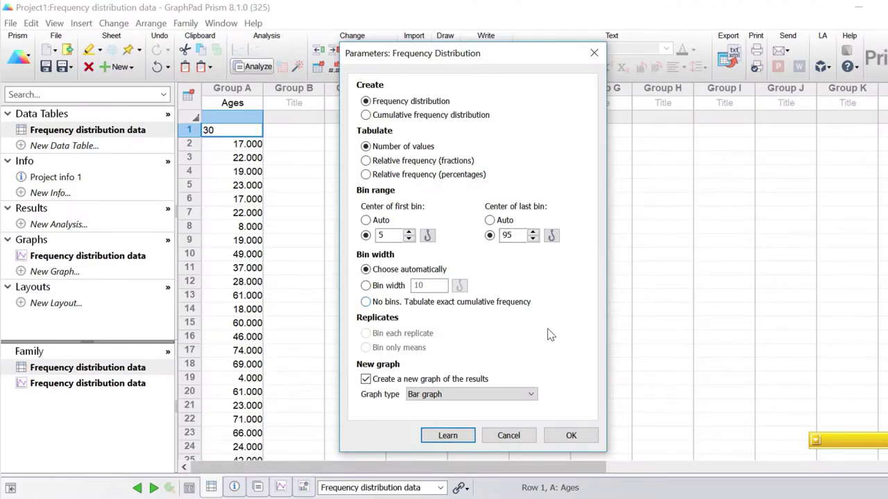
# Run the frequency distribution analysis and review the bin centers and number of values in its results table
pyautogui.click(569, 437)
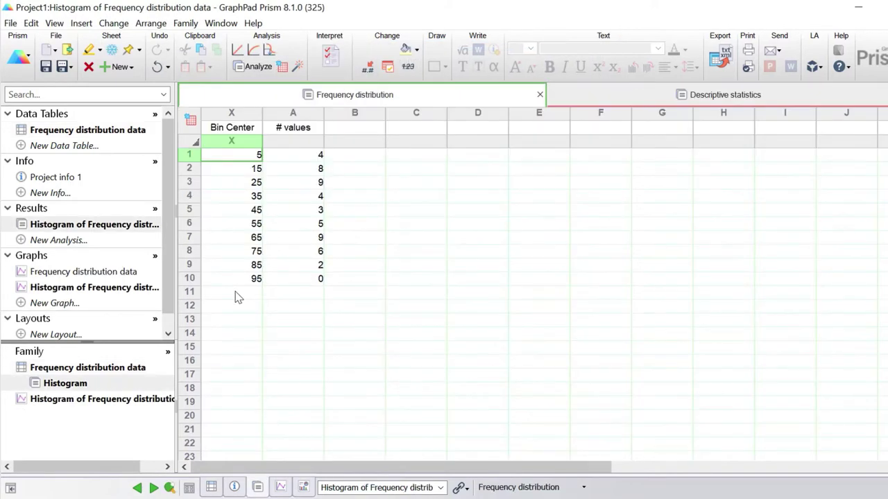
pyautogui.click(95, 225)
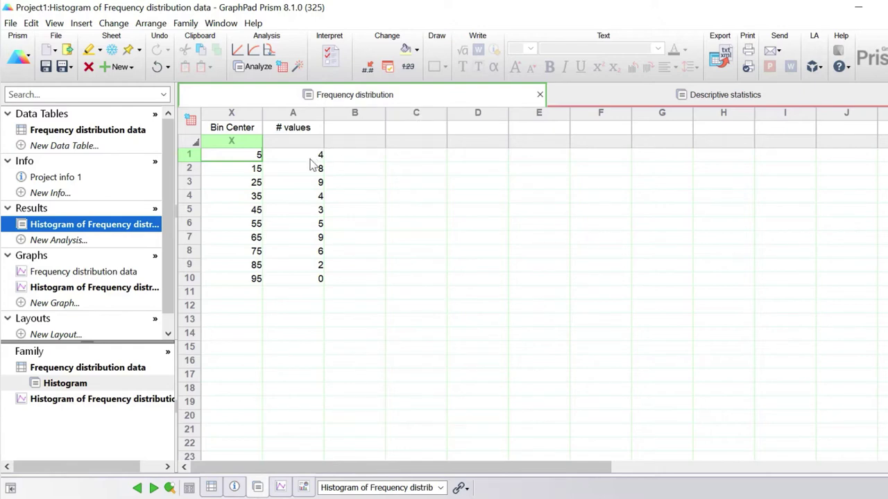
pyautogui.moveTo(234, 155); pyautogui.dragTo(233, 279)
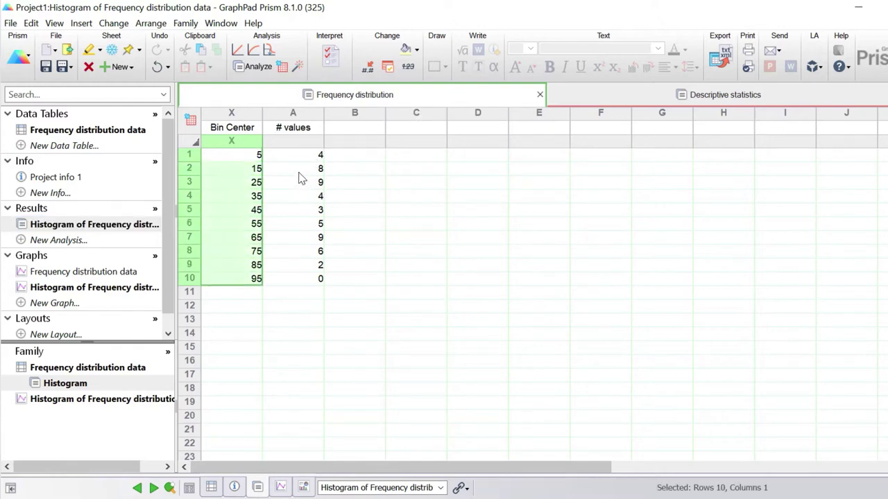
pyautogui.moveTo(307, 157); pyautogui.dragTo(296, 287)
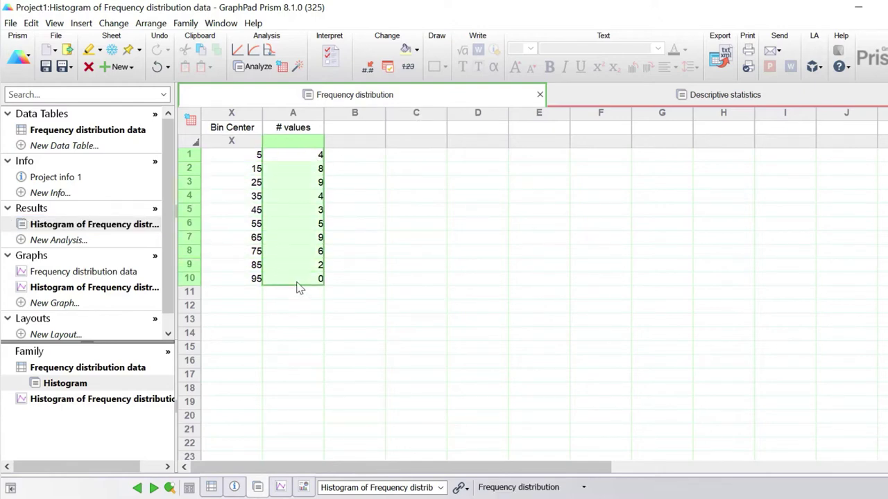
pyautogui.click(246, 156)
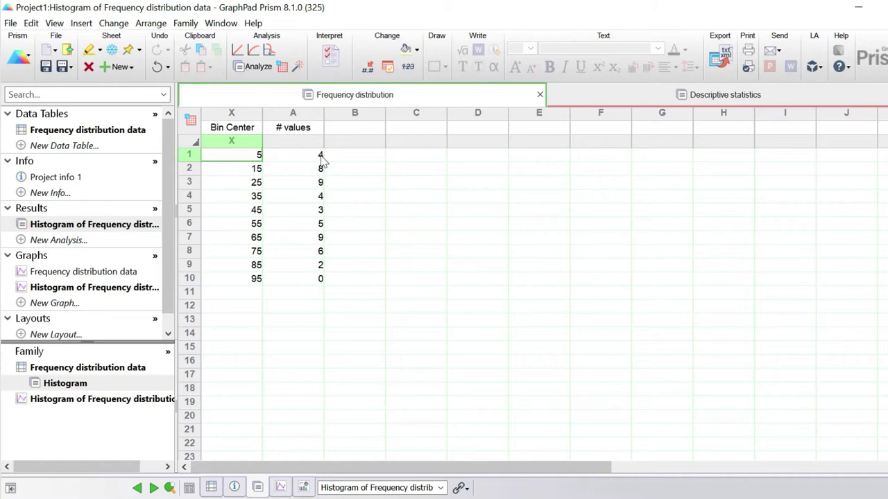
pyautogui.press('Right')
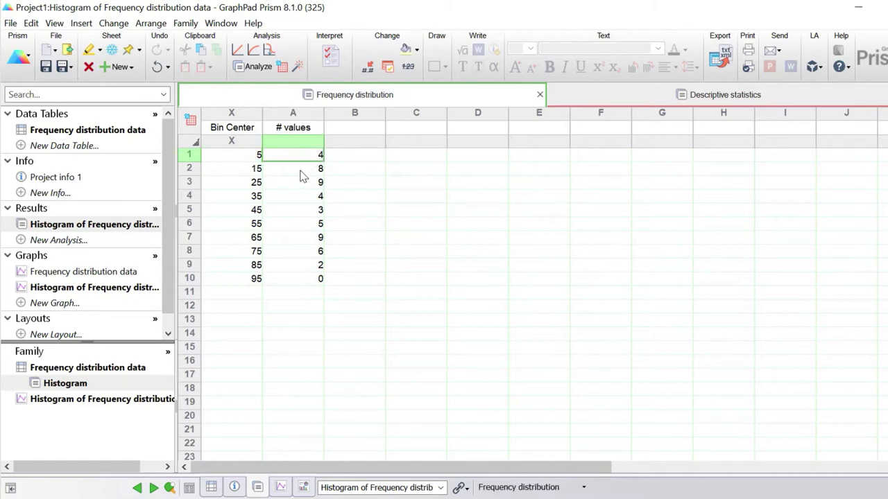
# Open the descriptive statistics results and examine the value counts, minimum, 25% percentile, median, 75% percentile and maximum of the ages
pyautogui.click(602, 97)
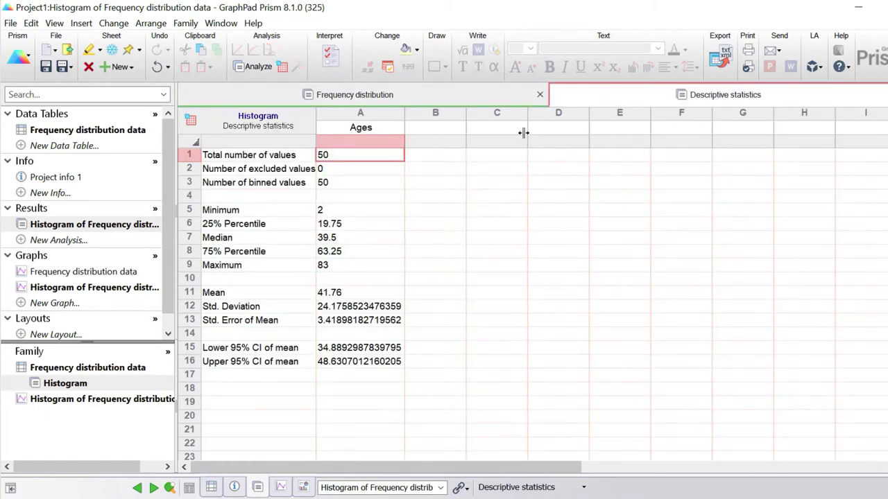
pyautogui.click(351, 173)
pyautogui.click(352, 181)
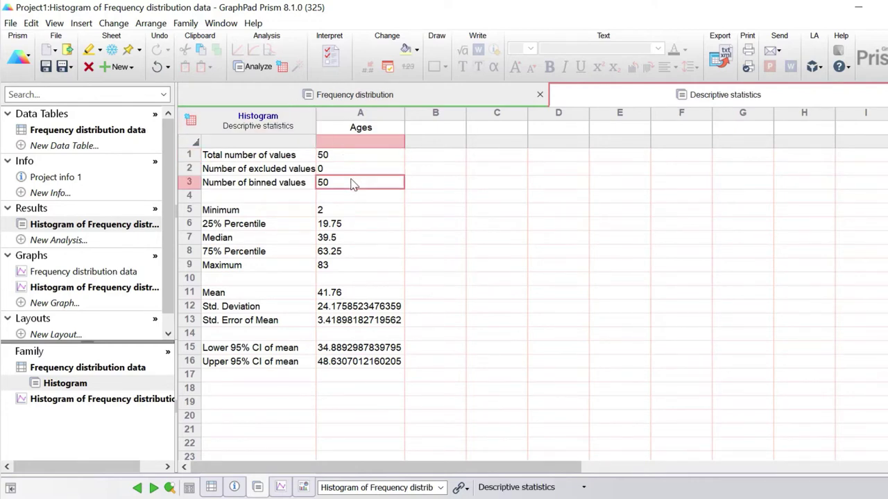
pyautogui.click(401, 208)
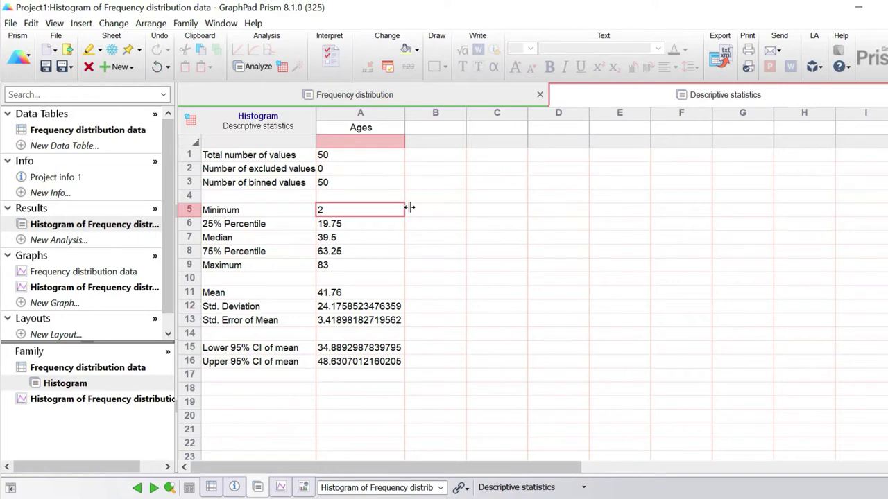
pyautogui.click(387, 225)
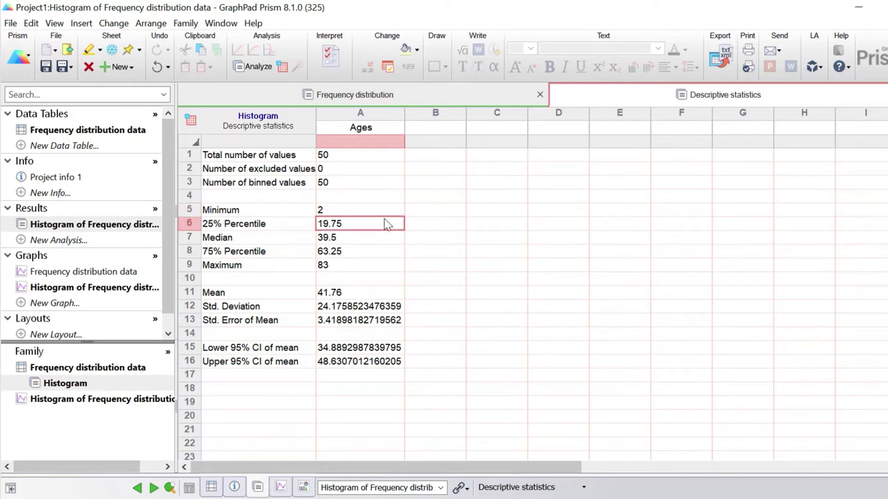
pyautogui.click(381, 239)
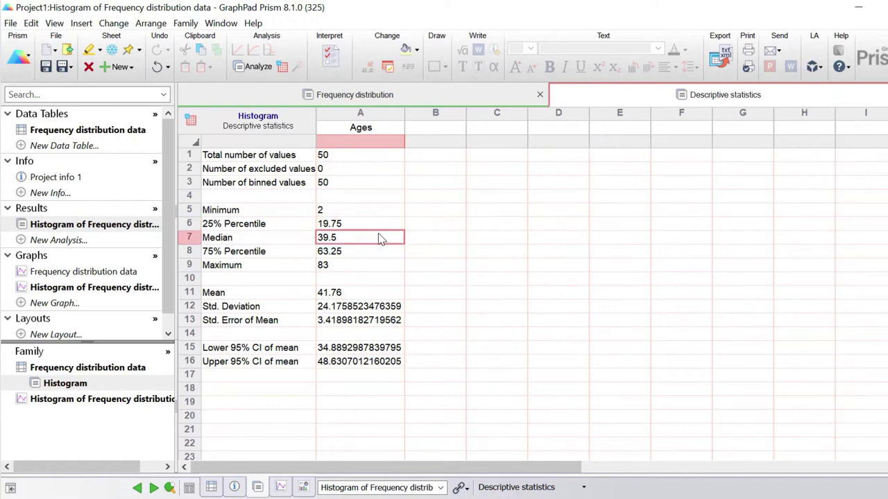
pyautogui.click(369, 253)
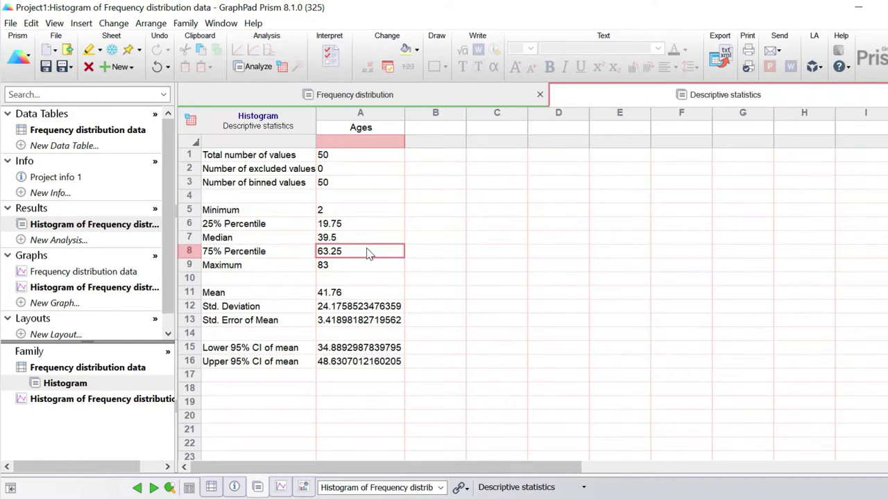
pyautogui.click(374, 266)
# Examine the mean, standard deviation, standard error and lower 95% confidence limit of the ages
pyautogui.click(399, 295)
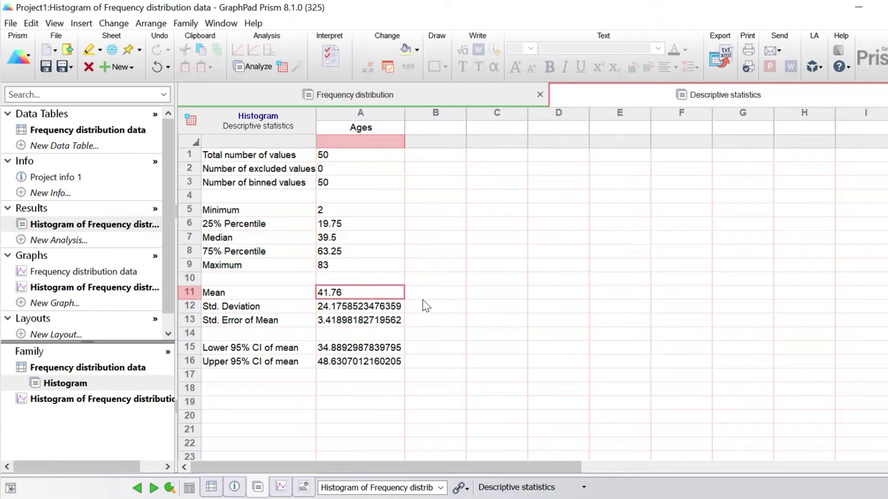
pyautogui.press('Down')
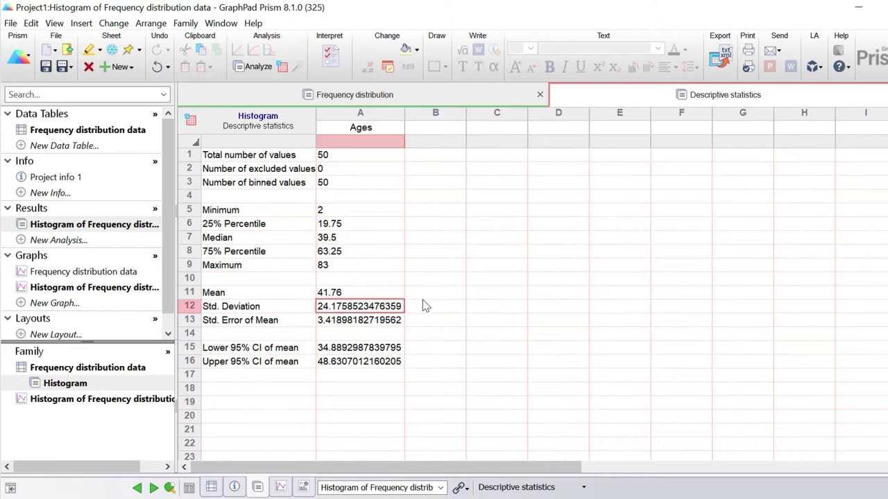
pyautogui.press('Down')
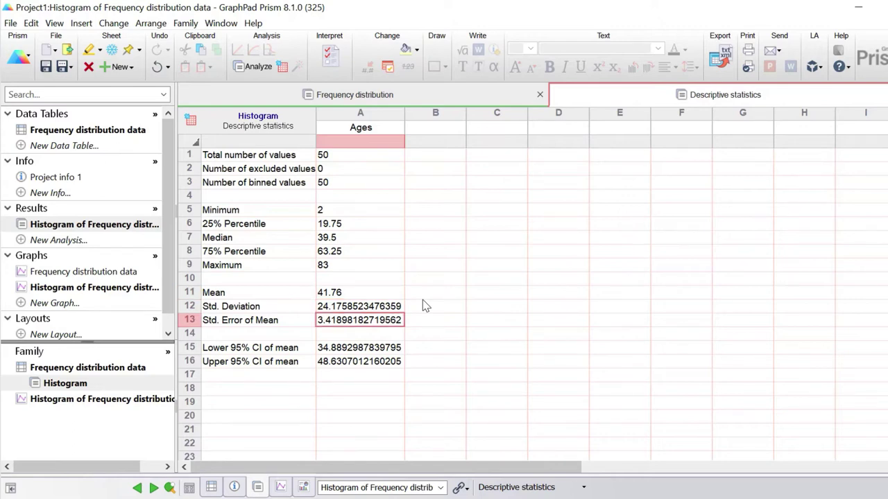
pyautogui.press('Down')
pyautogui.press('Down')
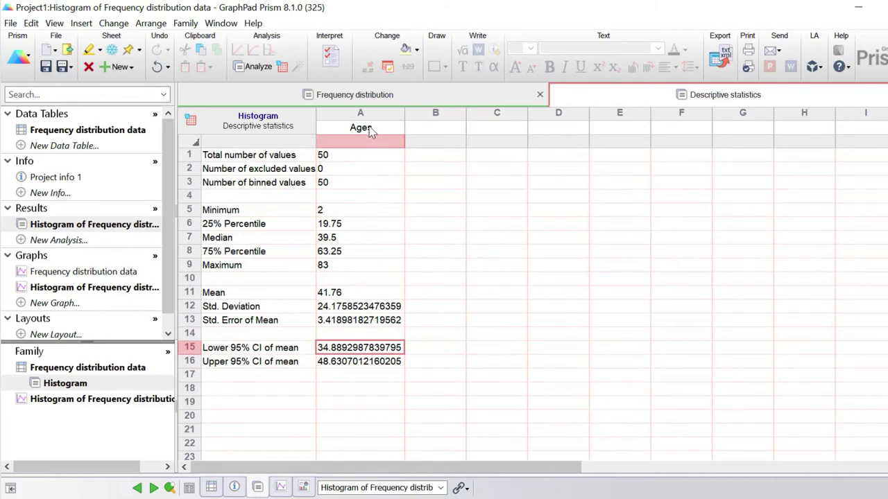
# Return to the frequency distribution results and create the Frequency distribution data graph as an XY Spikes graph
pyautogui.click(367, 98)
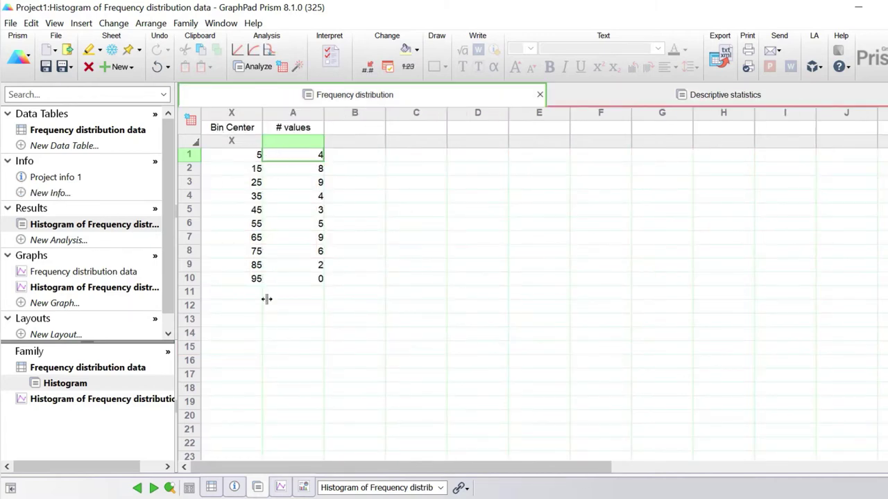
pyautogui.click(131, 275)
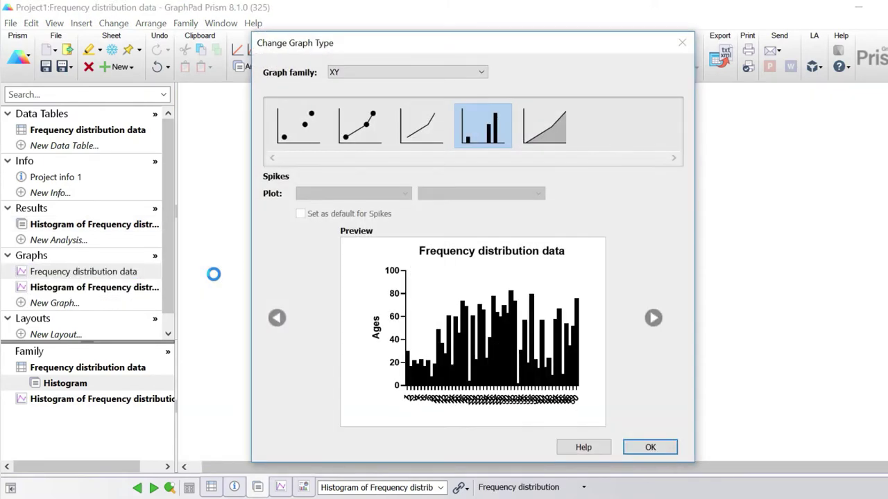
pyautogui.click(650, 447)
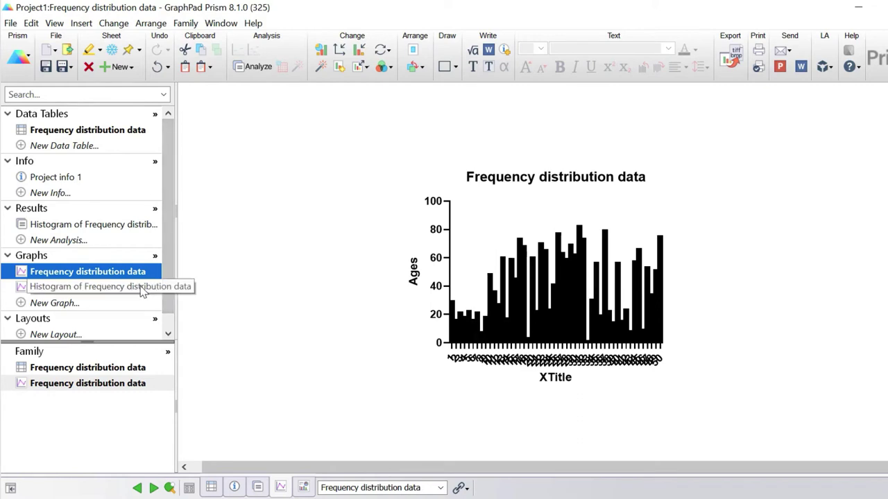
# Open the Histogram of Frequency distribution data graph and compare its bars with the bin centers and counts in the results table
pyautogui.click(99, 290)
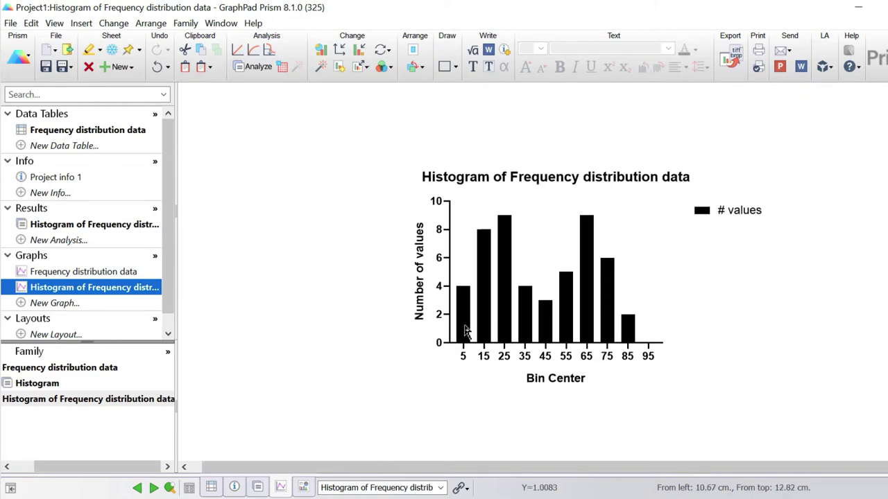
pyautogui.moveTo(464, 324)
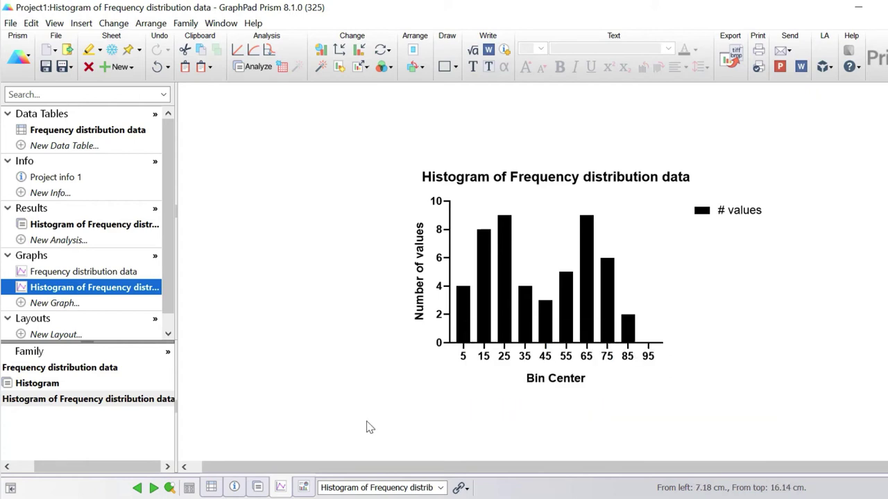
pyautogui.click(110, 229)
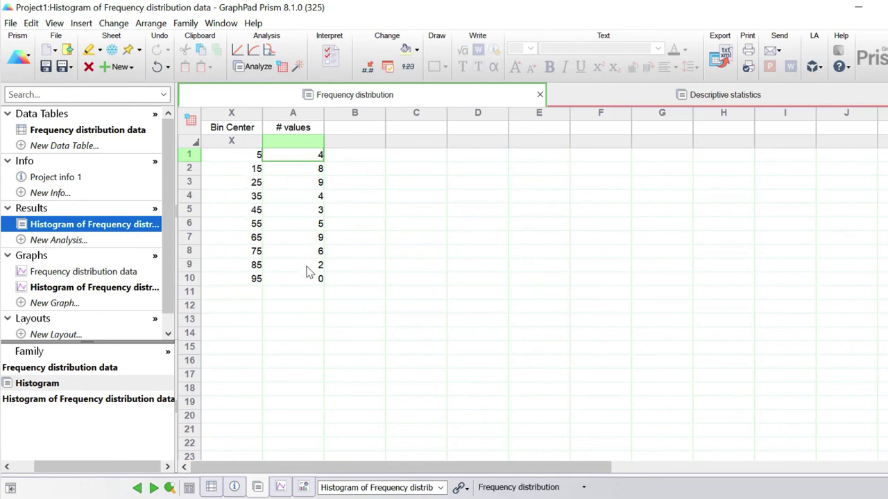
pyautogui.click(142, 290)
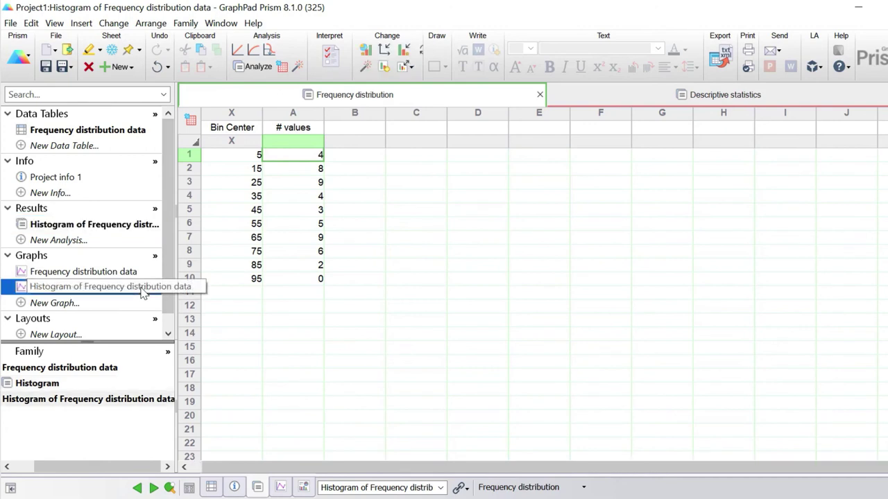